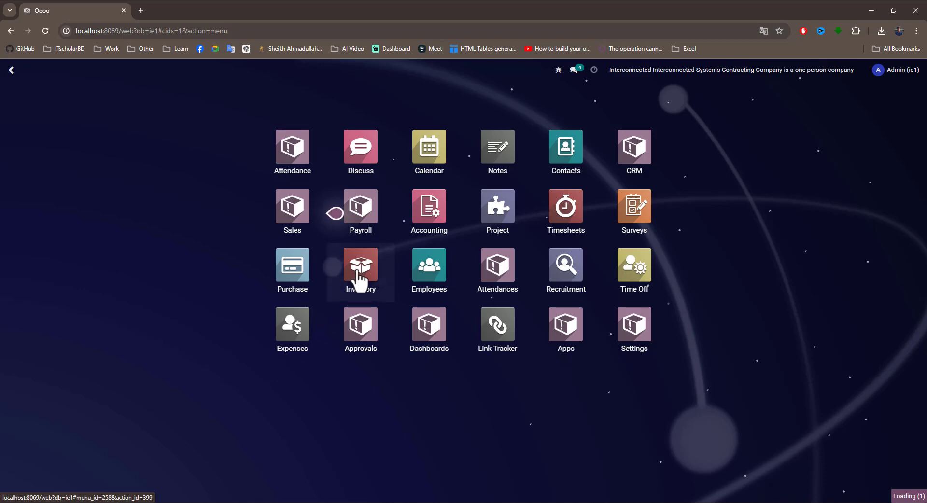
# Open the Inventory Adjustments list of the Inventory app
pyautogui.click(357, 279)
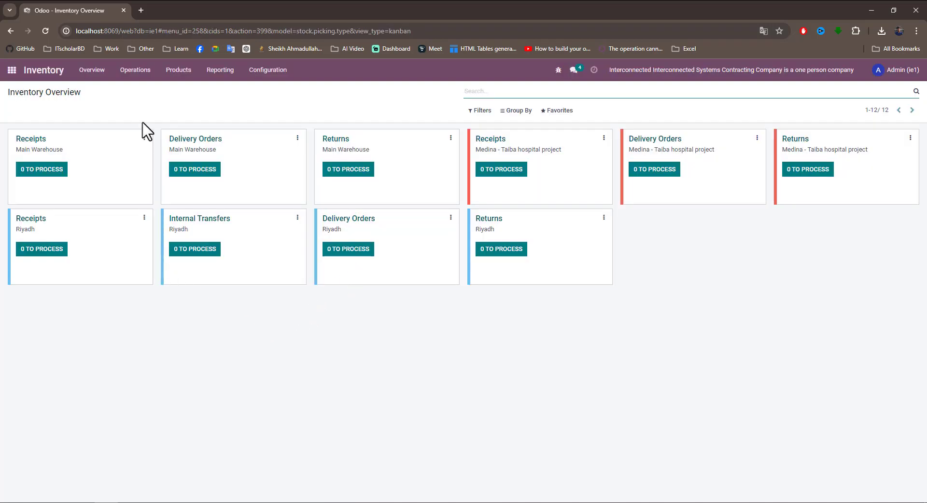
pyautogui.click(133, 71)
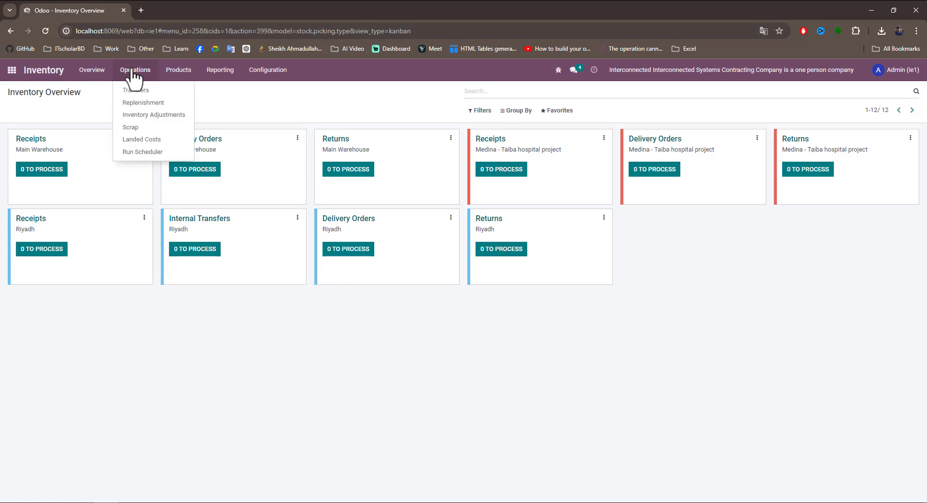
pyautogui.click(144, 116)
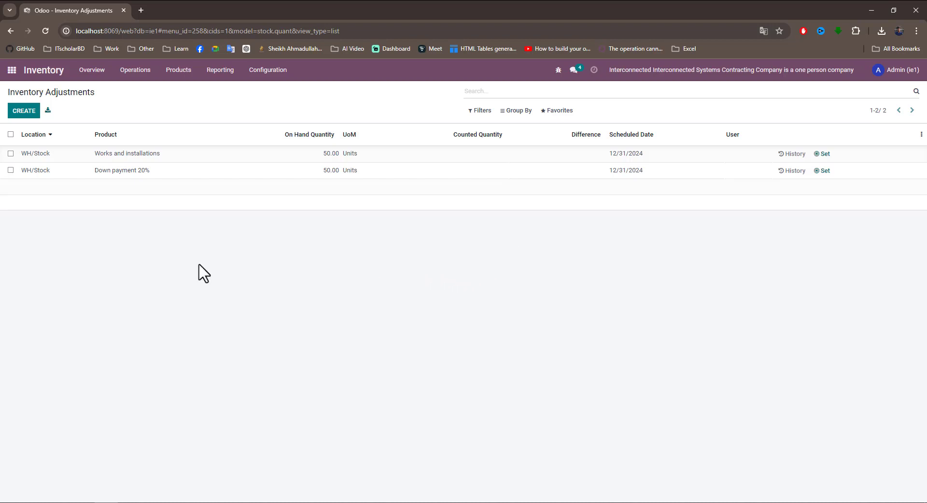
# Open the Inventory app's products and show them in list view
pyautogui.click(178, 72)
pyautogui.click(181, 91)
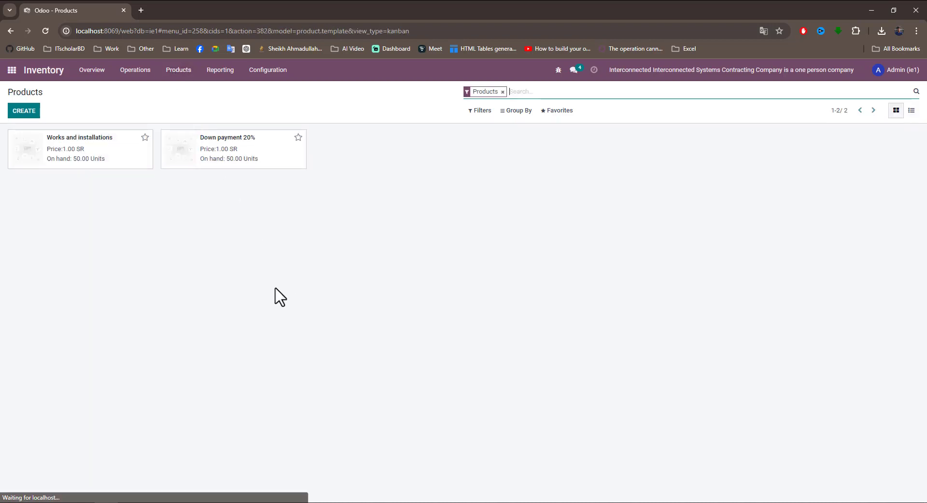
pyautogui.click(911, 112)
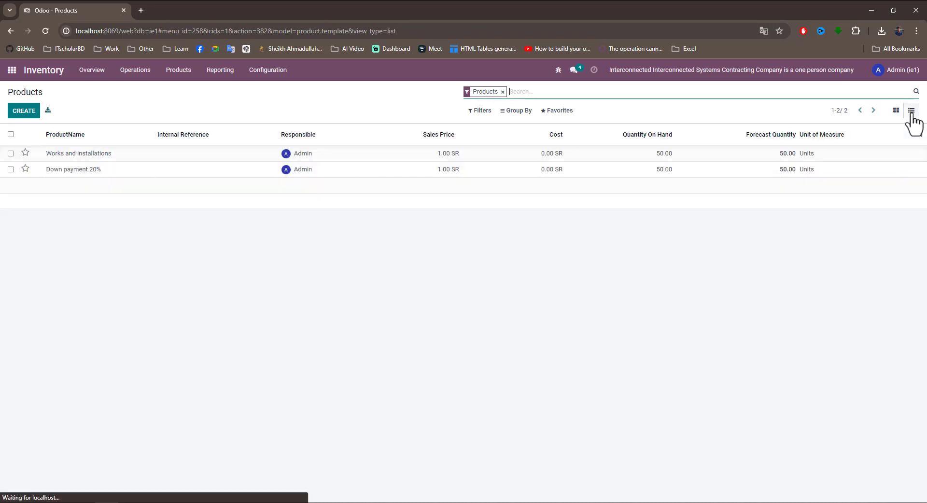
# Export all listed products to an XLSX file in the import-compatible format for updating data
pyautogui.click(11, 134)
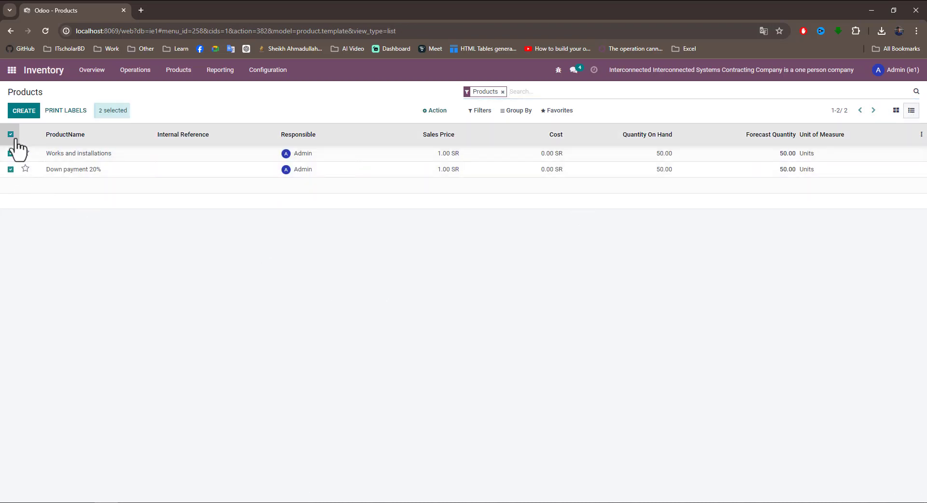
pyautogui.click(430, 115)
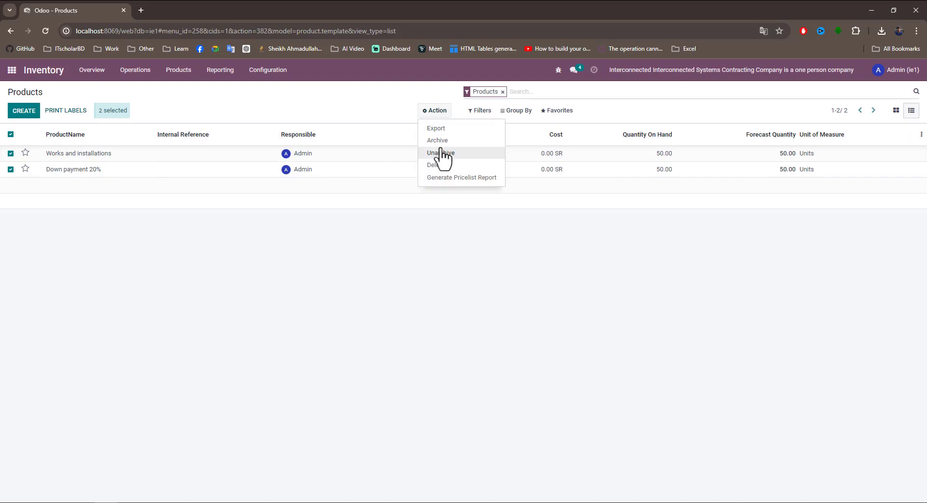
pyautogui.click(437, 130)
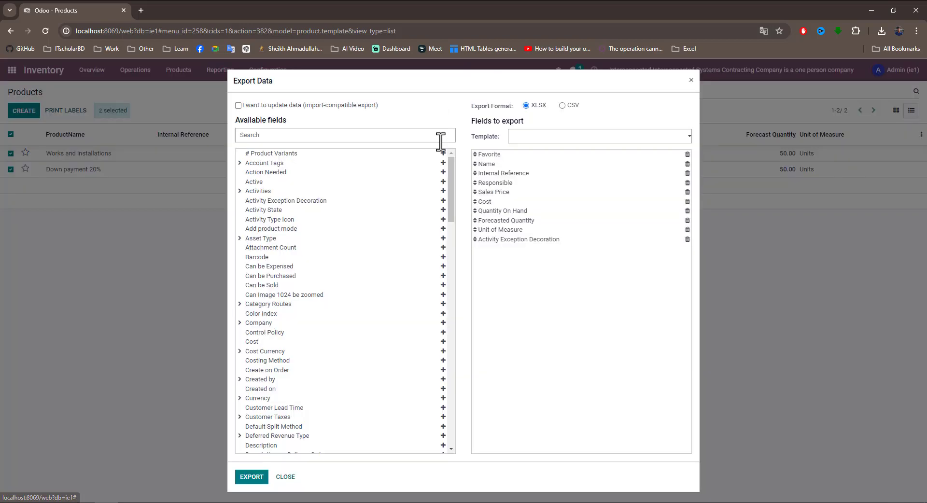
pyautogui.click(238, 106)
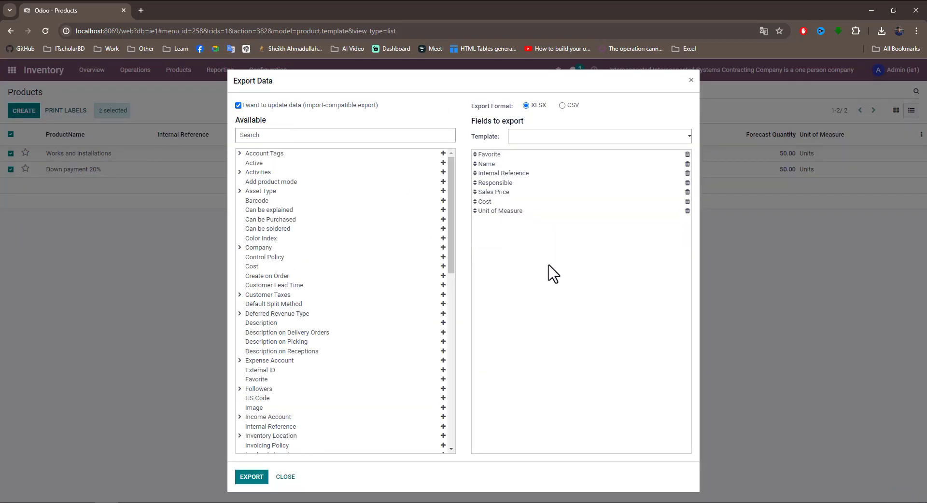
pyautogui.click(251, 477)
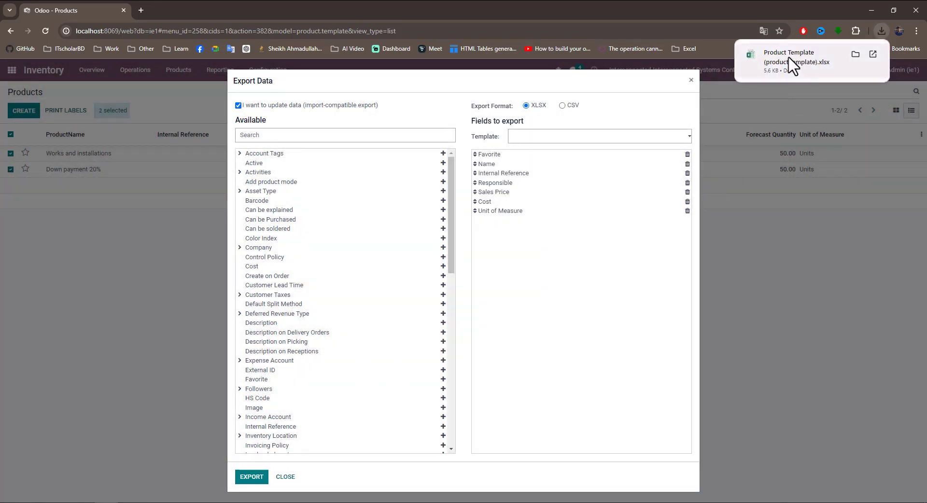
# Open the exported Product Template workbook in Excel and copy both product names from C2:C3
pyautogui.click(789, 58)
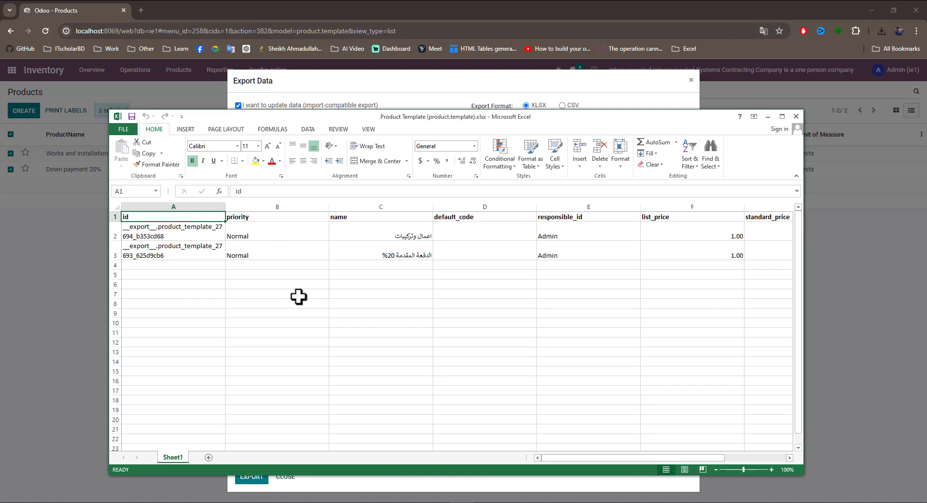
pyautogui.moveTo(381, 236)
pyautogui.mouseDown()
pyautogui.moveTo(400, 243)
pyautogui.moveTo(386, 236)
pyautogui.moveTo(386, 252)
pyautogui.mouseUp()
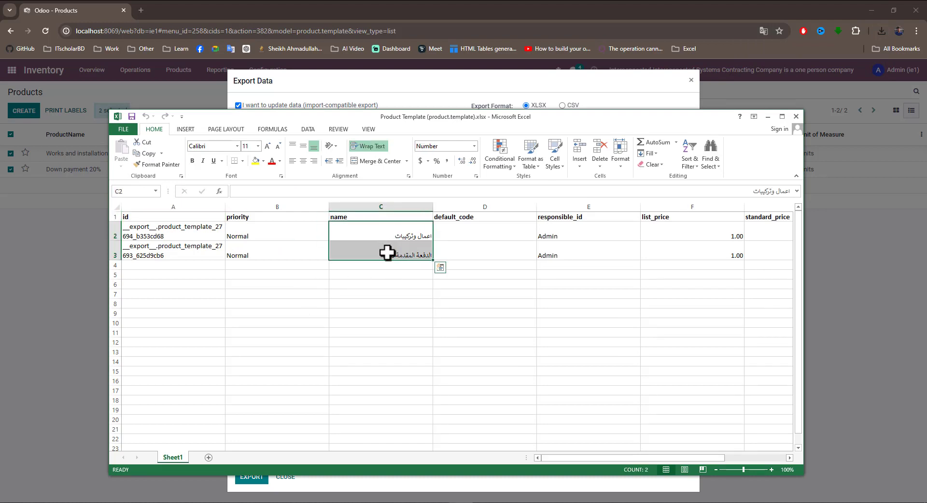
pyautogui.hotkey('ctrl', 'c')
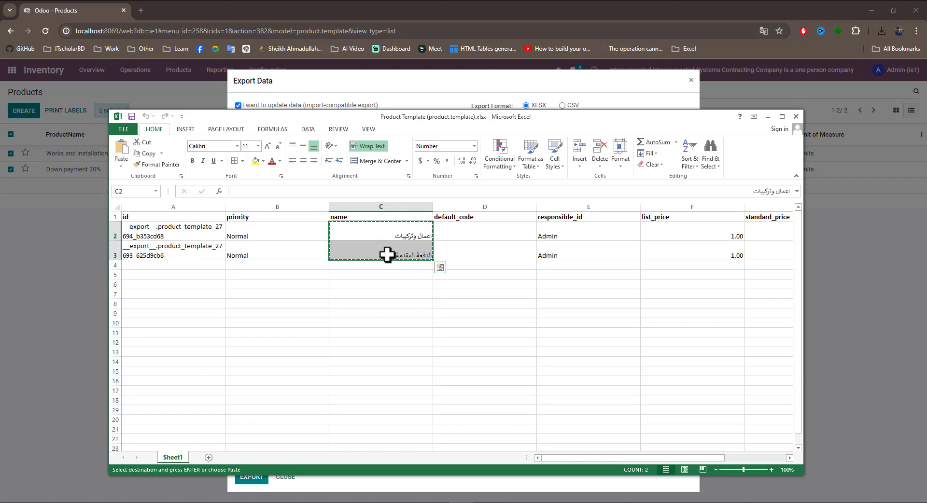
# Switch to the Quants (stock.quant).xlsx workbook and paste the product names into the product_id cells B2:B3
pyautogui.hotkey('alt', 'Tab')
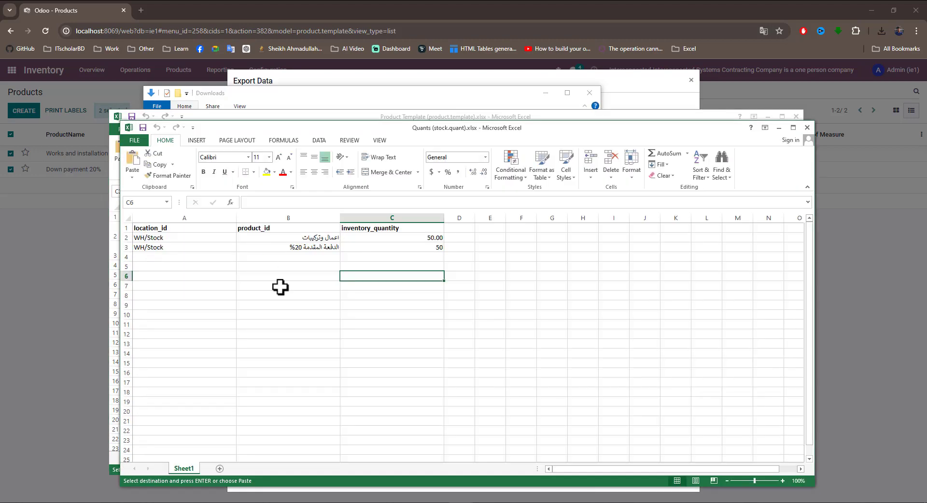
pyautogui.click(304, 238)
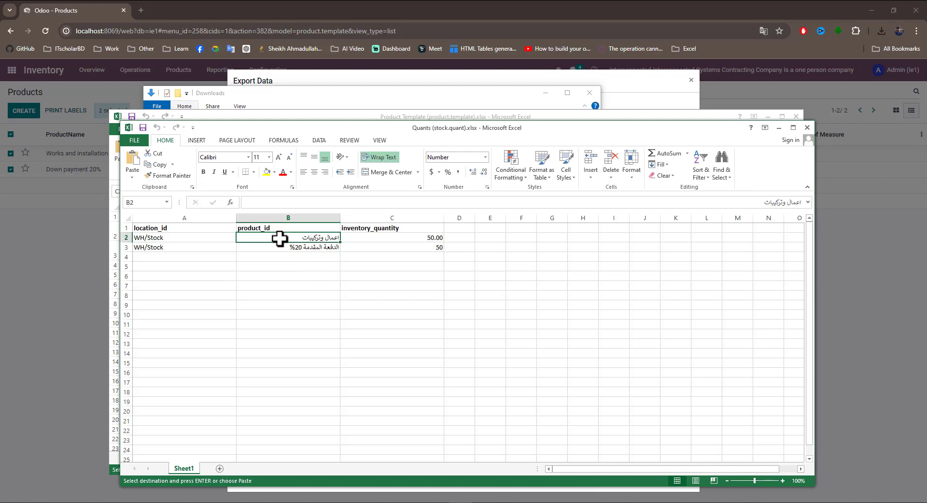
pyautogui.moveTo(293, 237); pyautogui.dragTo(295, 247)
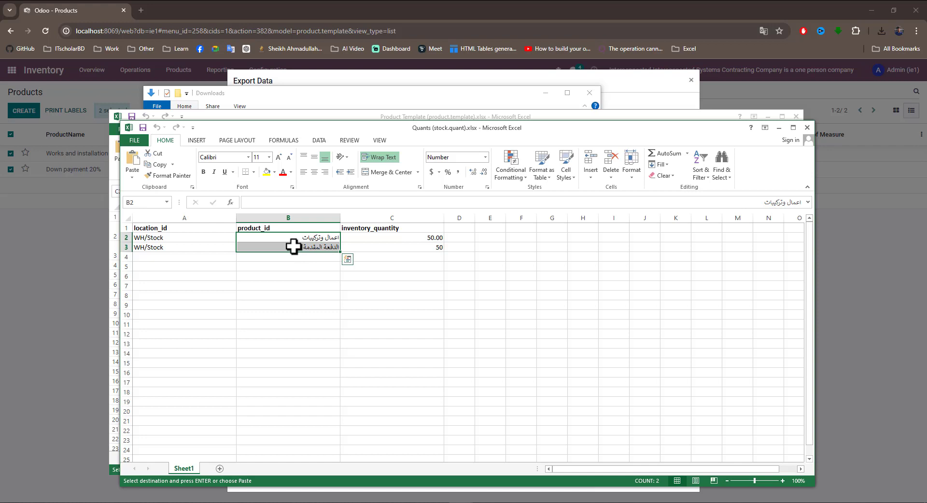
pyautogui.hotkey('ctrl', 'v')
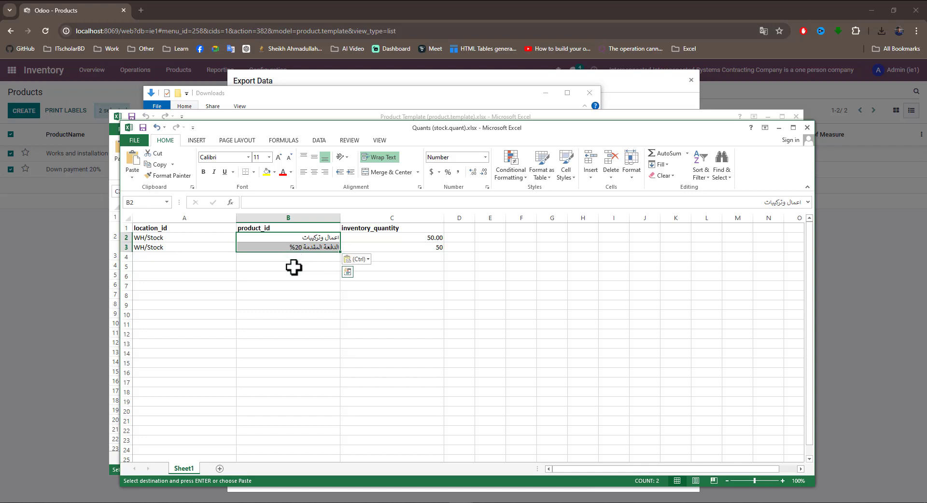
pyautogui.click(294, 267)
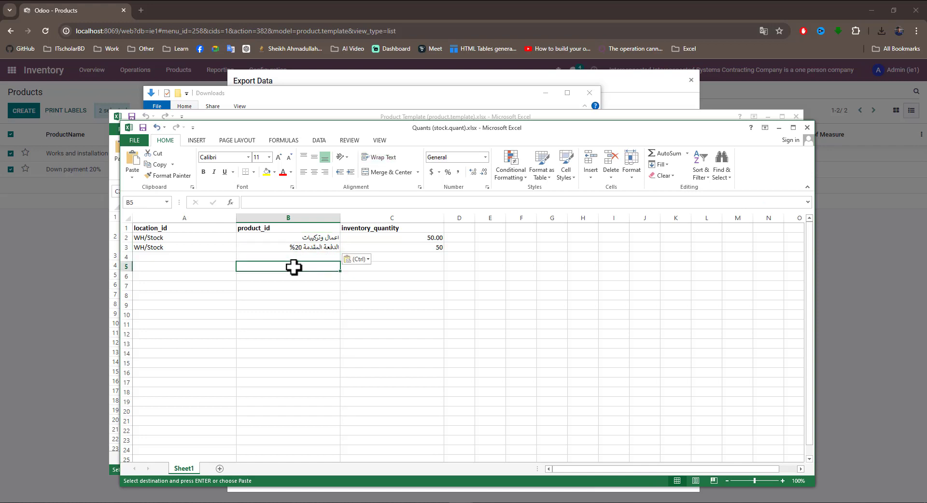
# Check the location and quantity cells of the product rows and enter 50 as the inventory_quantity in C3
pyautogui.click(176, 242)
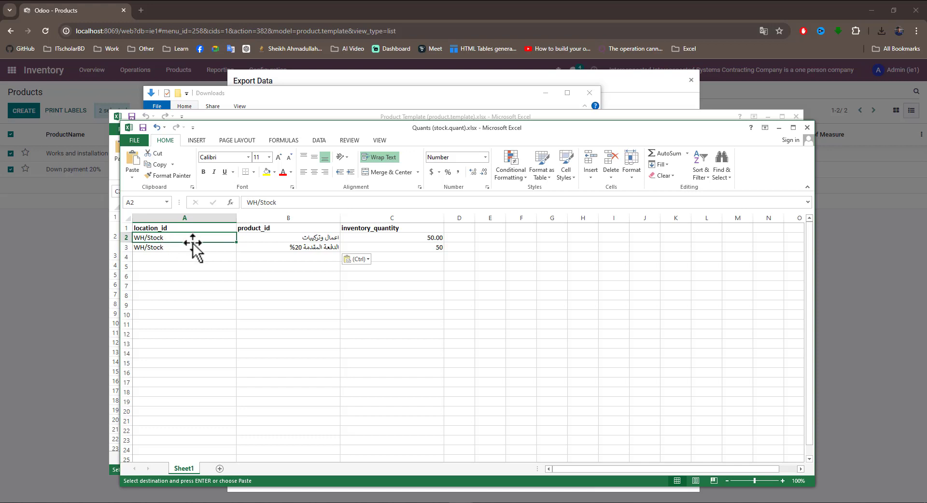
pyautogui.click(429, 239)
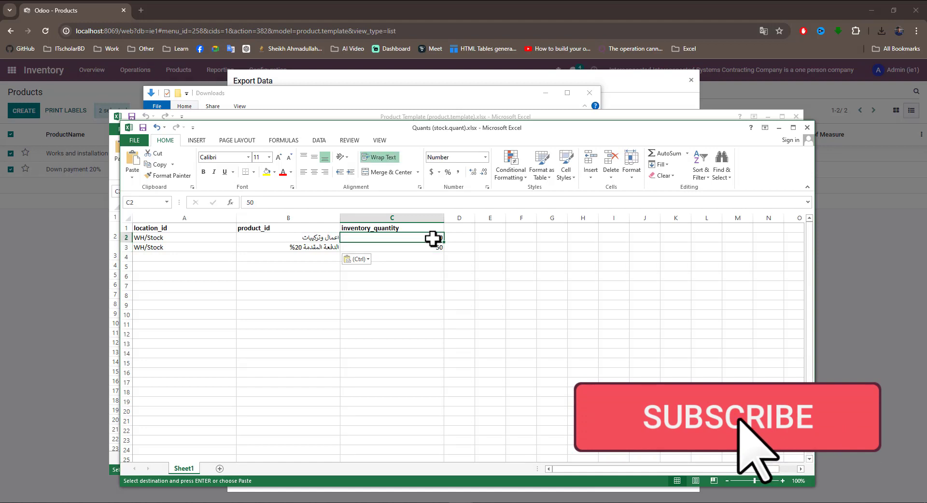
pyautogui.click(458, 246)
pyautogui.click(414, 279)
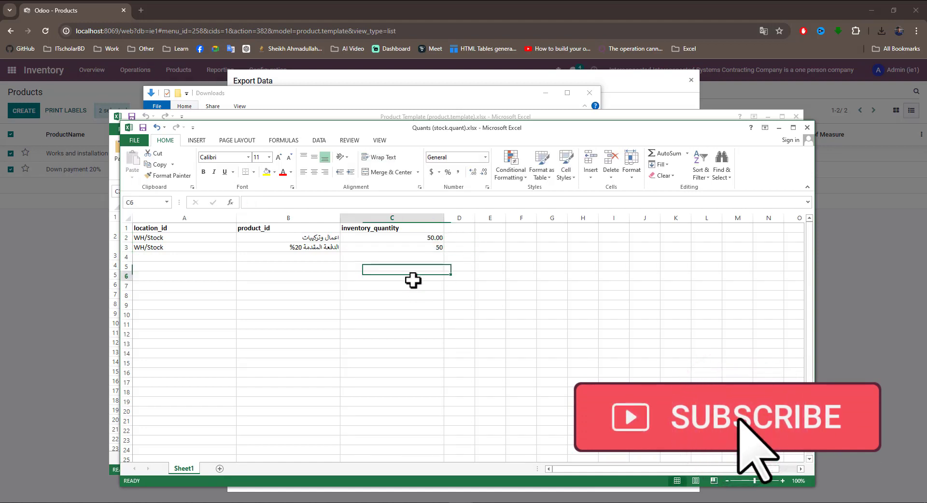
pyautogui.click(435, 247)
pyautogui.write('50')
pyautogui.press('Return')
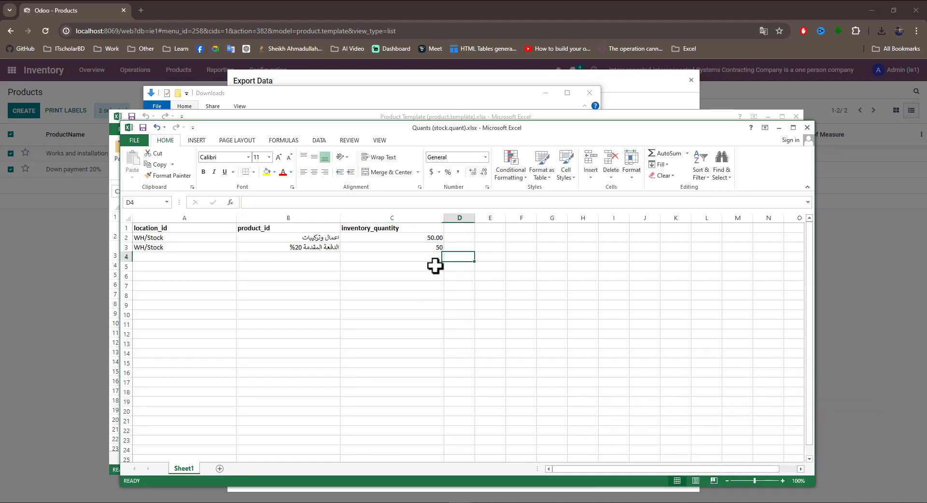
pyautogui.click(405, 269)
pyautogui.click(404, 309)
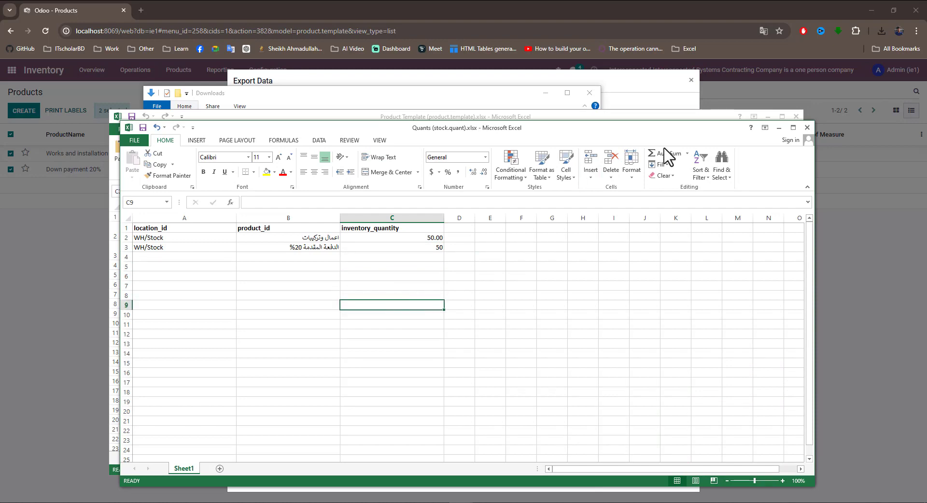
# Minimize the open workbooks and folder window, close Odoo's export dialog and return to the Inventory Adjustments list
pyautogui.click(779, 127)
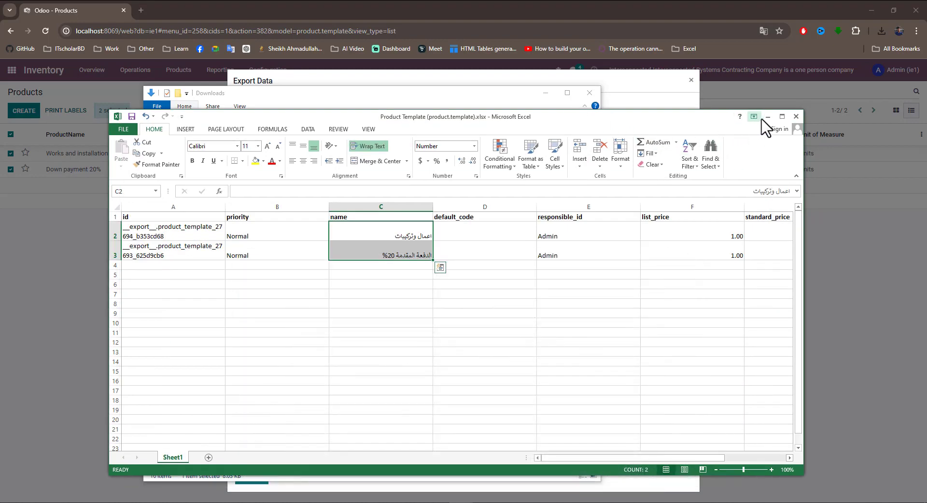
pyautogui.click(767, 116)
pyautogui.click(550, 97)
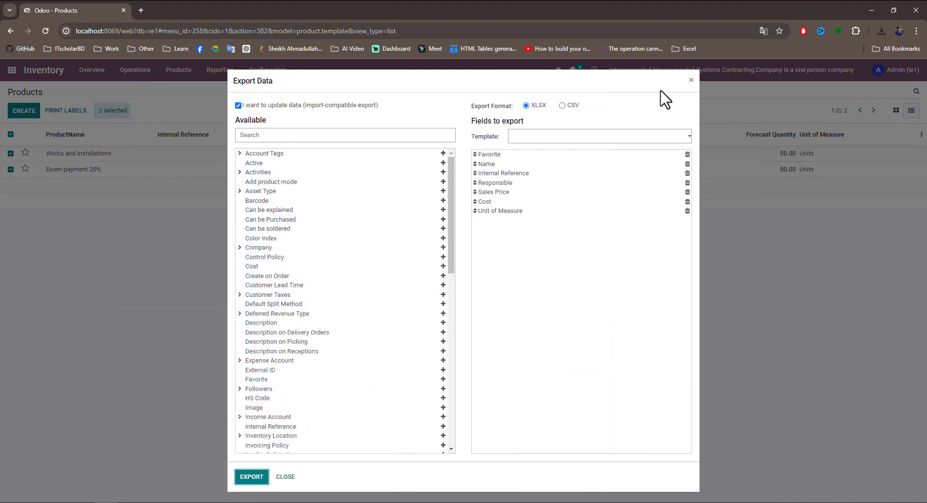
pyautogui.click(690, 80)
pyautogui.click(134, 72)
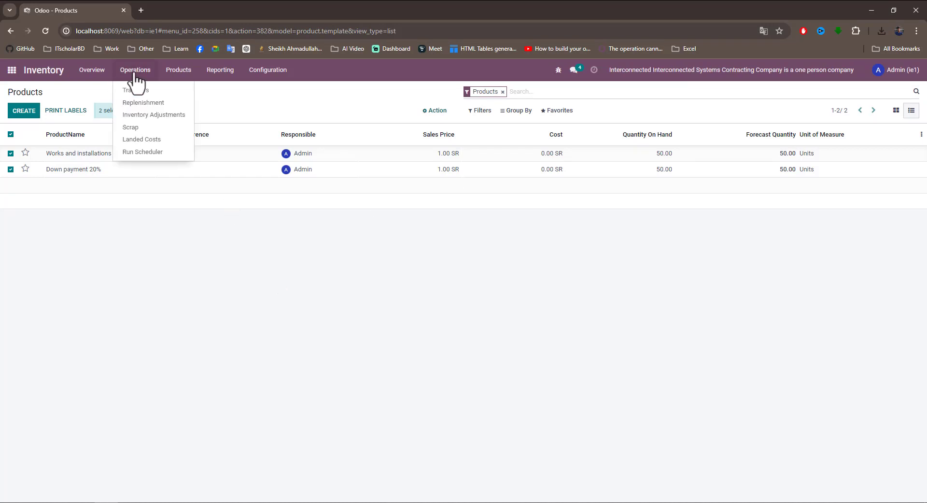
pyautogui.click(147, 115)
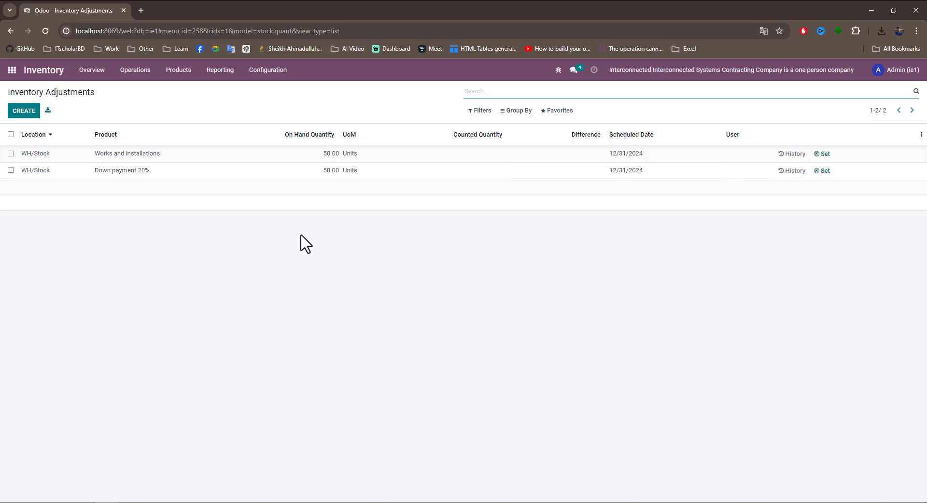
# Start a record import for the inventory adjustments and load Quants (stock.quant).xlsx from the Downloads folder
pyautogui.click(559, 116)
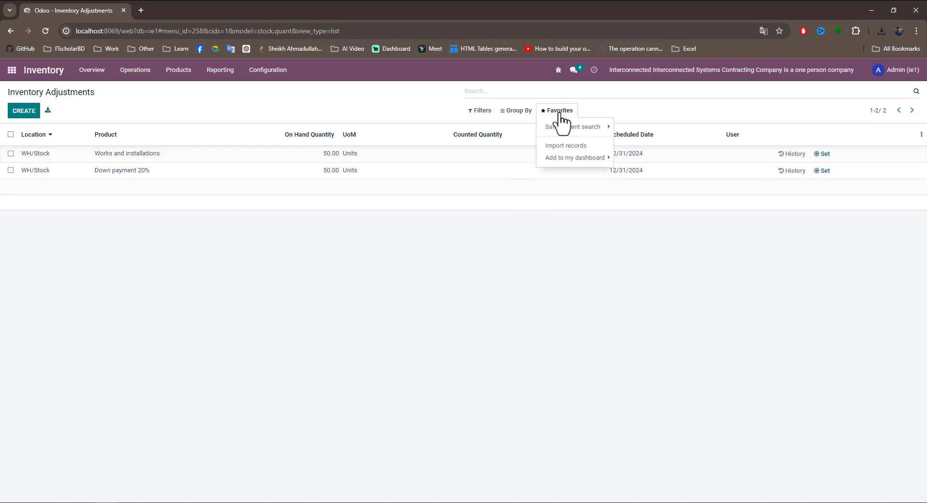
pyautogui.click(566, 146)
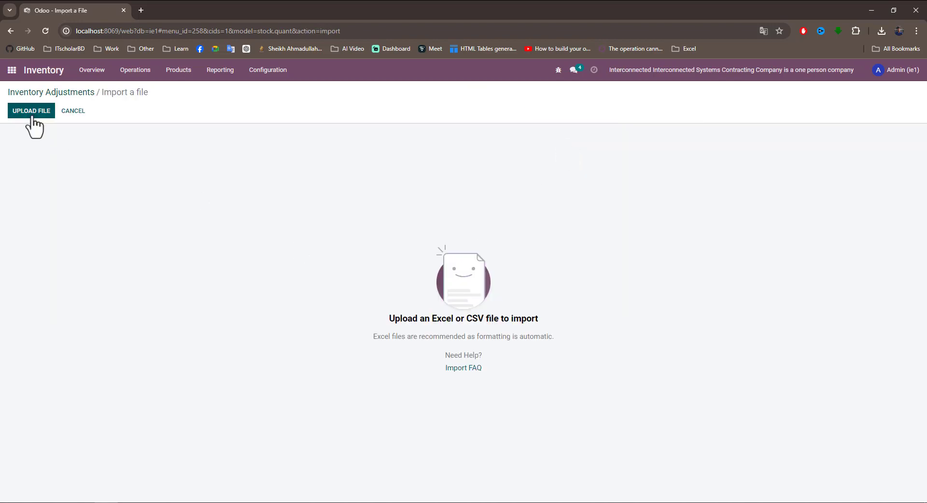
pyautogui.click(32, 115)
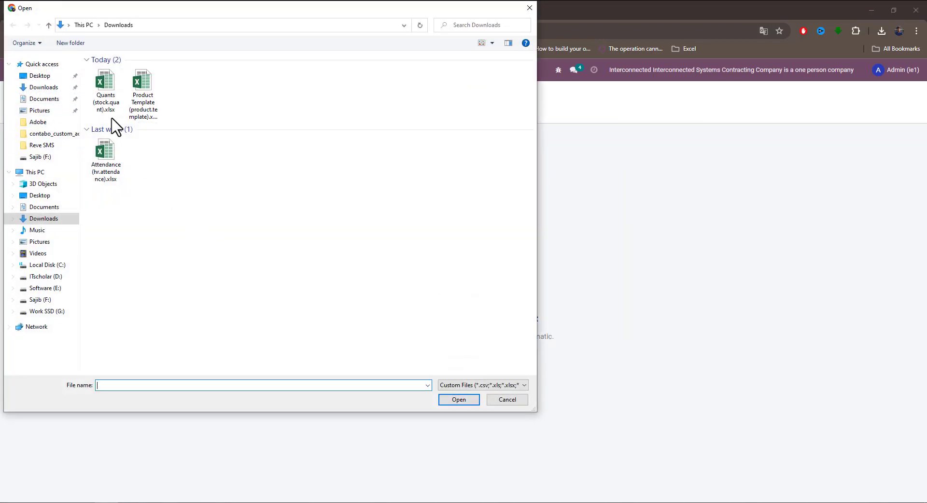
pyautogui.click(104, 97)
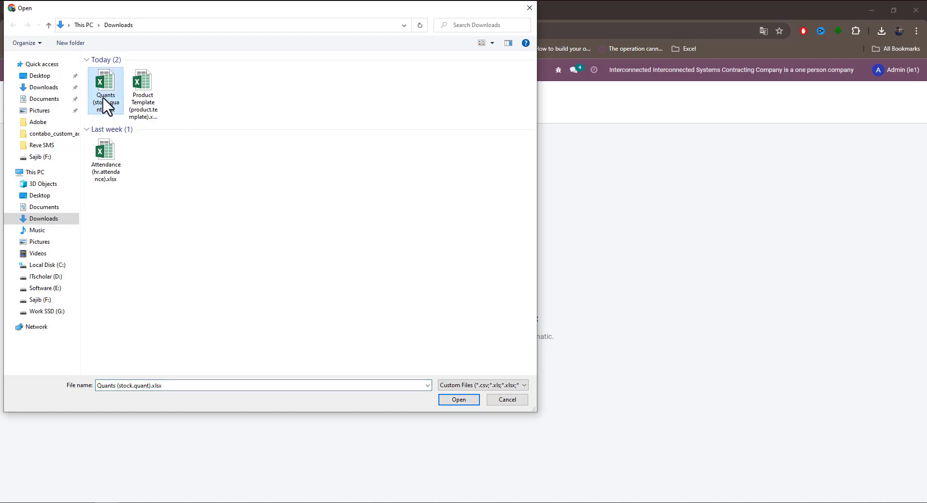
pyautogui.click(454, 401)
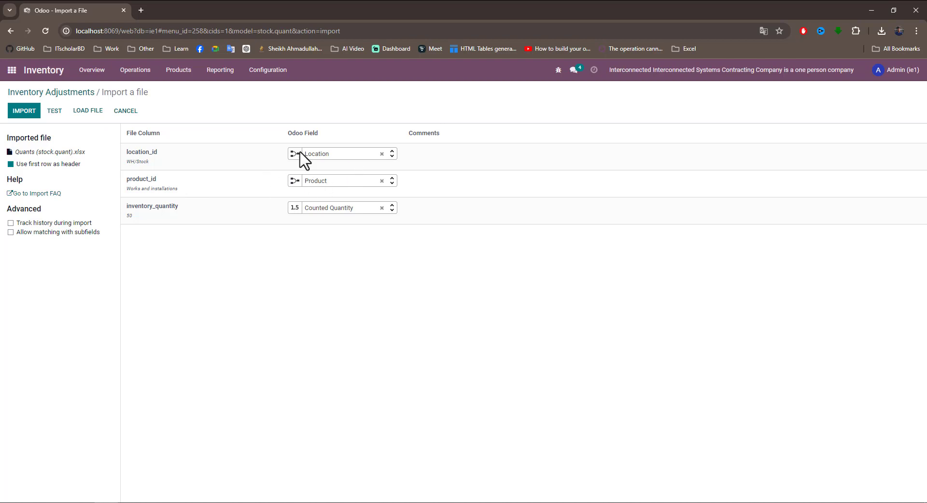
# Import the file's rows with the columns matched to Location, Product and Counted Quantity
pyautogui.moveTo(143, 164)
pyautogui.moveTo(157, 190)
pyautogui.click(22, 113)
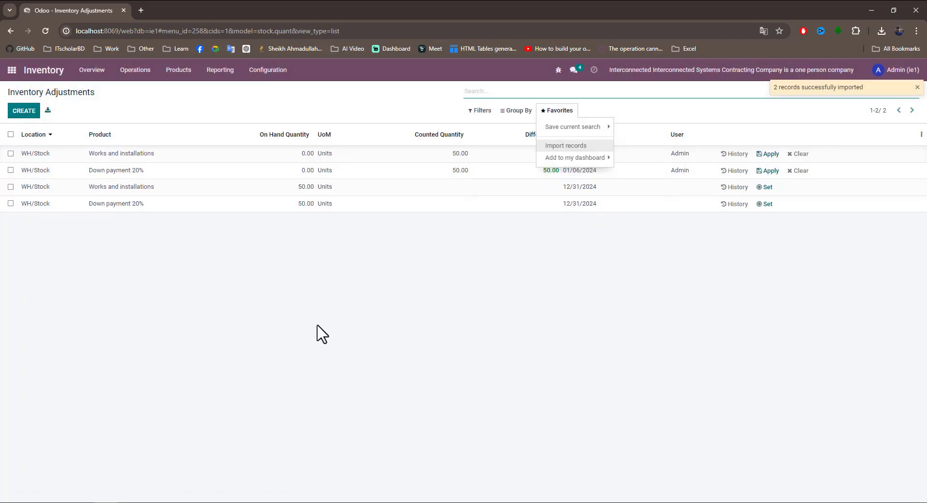
pyautogui.click(324, 348)
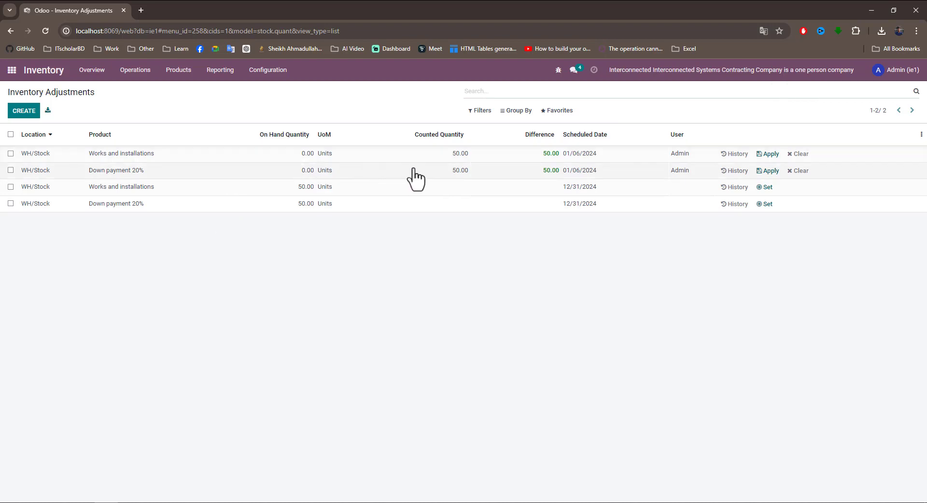
# Apply the imported counts for Down payment 20% and Works and installations, and reload the Inventory Adjustments list
pyautogui.click(768, 171)
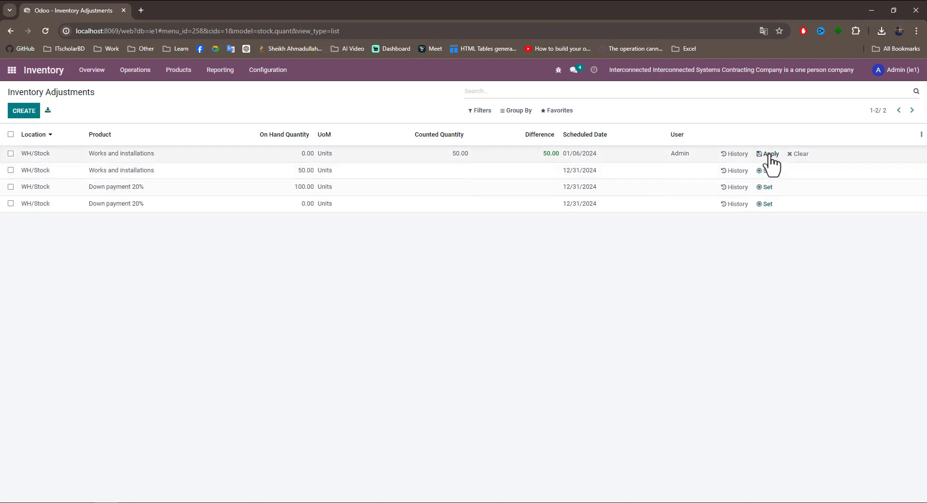
pyautogui.click(769, 154)
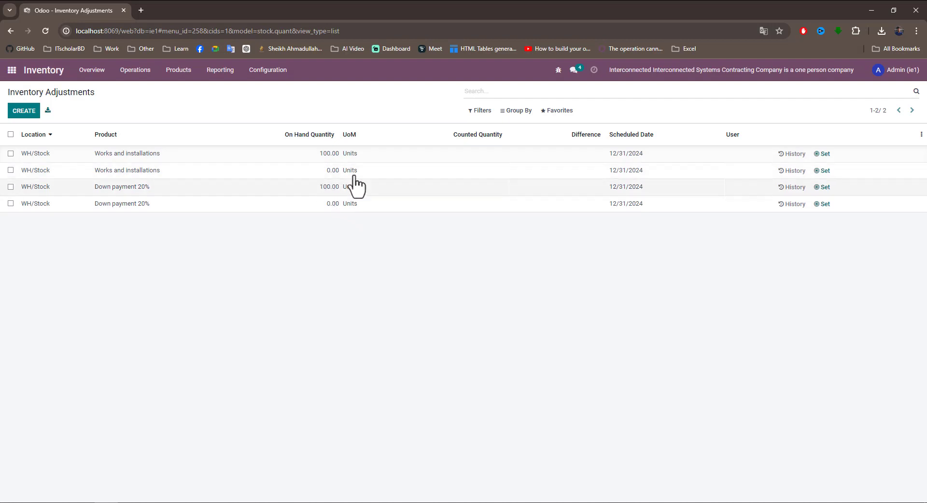
pyautogui.click(137, 76)
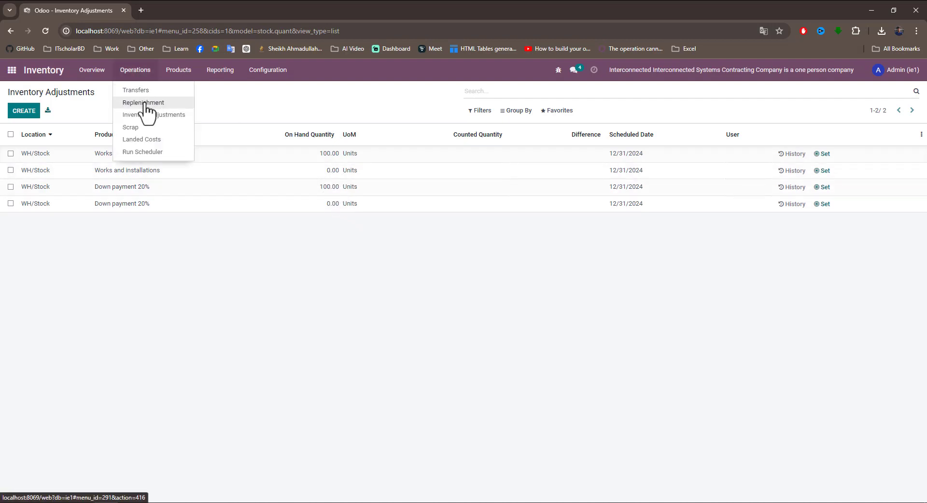
pyautogui.click(195, 269)
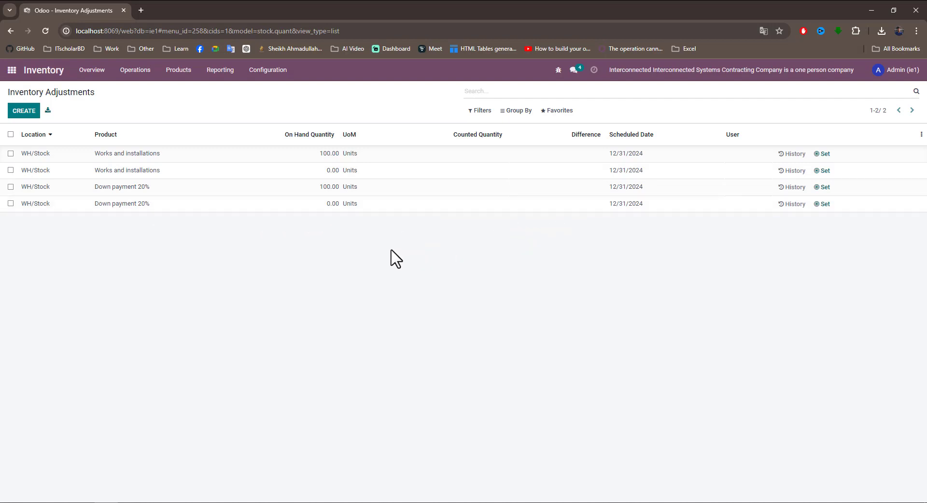
pyautogui.click(136, 72)
pyautogui.click(150, 114)
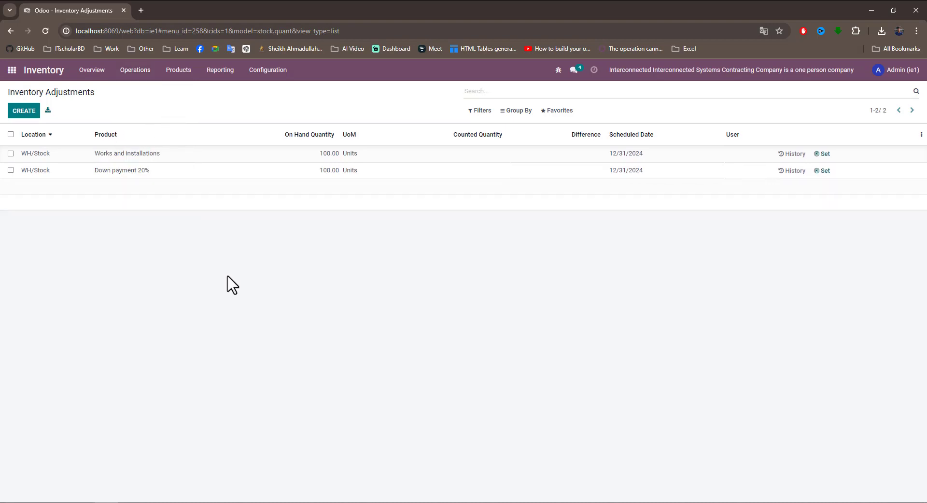